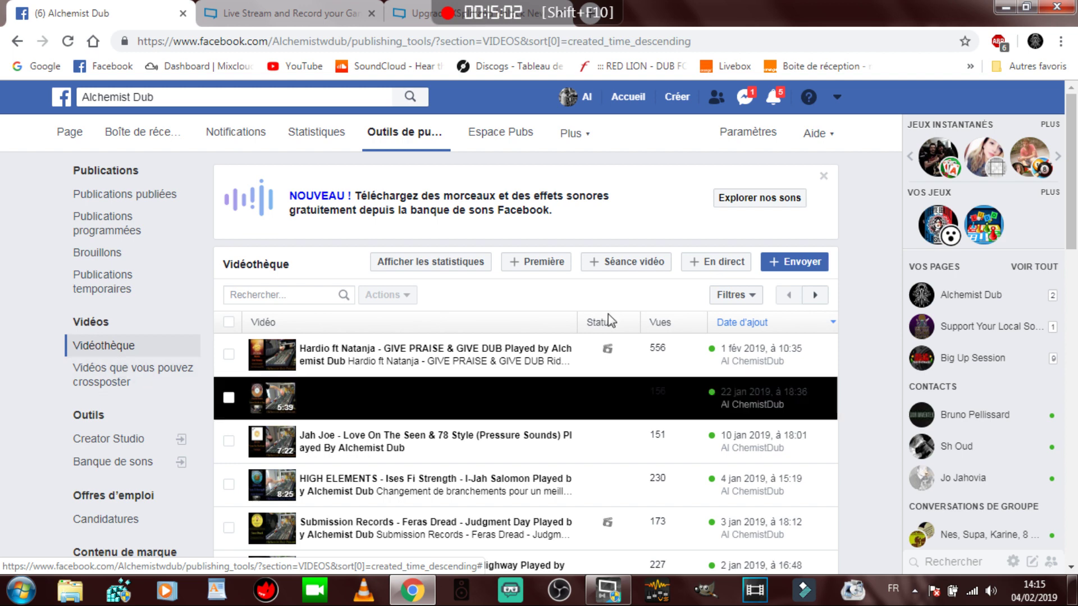
Open the live broadcast setup for the Facebook page and review the server URL and stream key fields.
{"action": "left_click", "coordinate": [718, 267]}
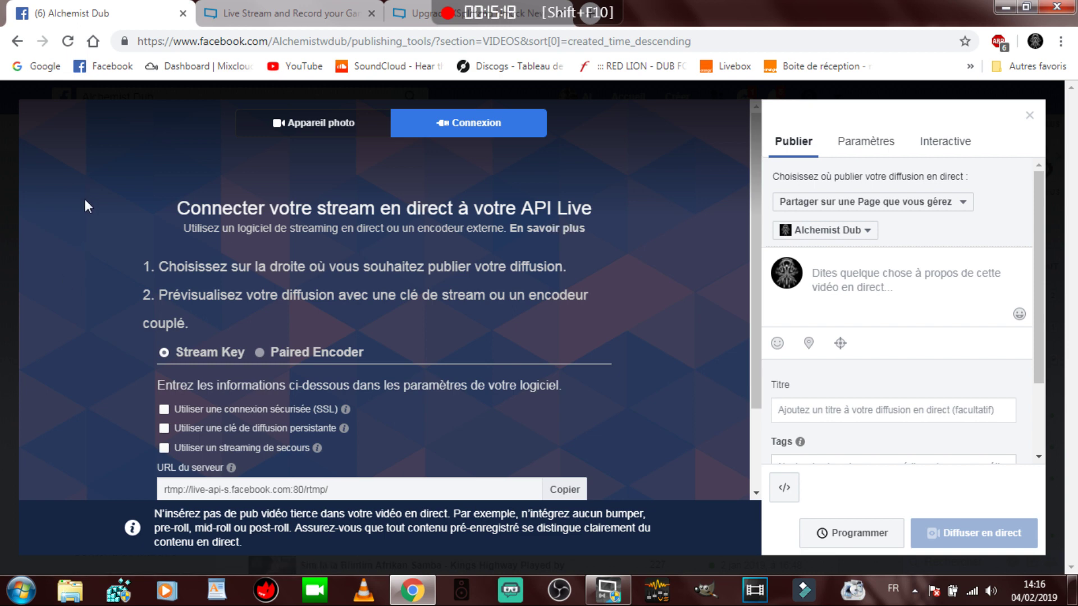
{"action": "scroll", "coordinate": [516, 324], "scroll_direction": "down", "scroll_amount": 2}
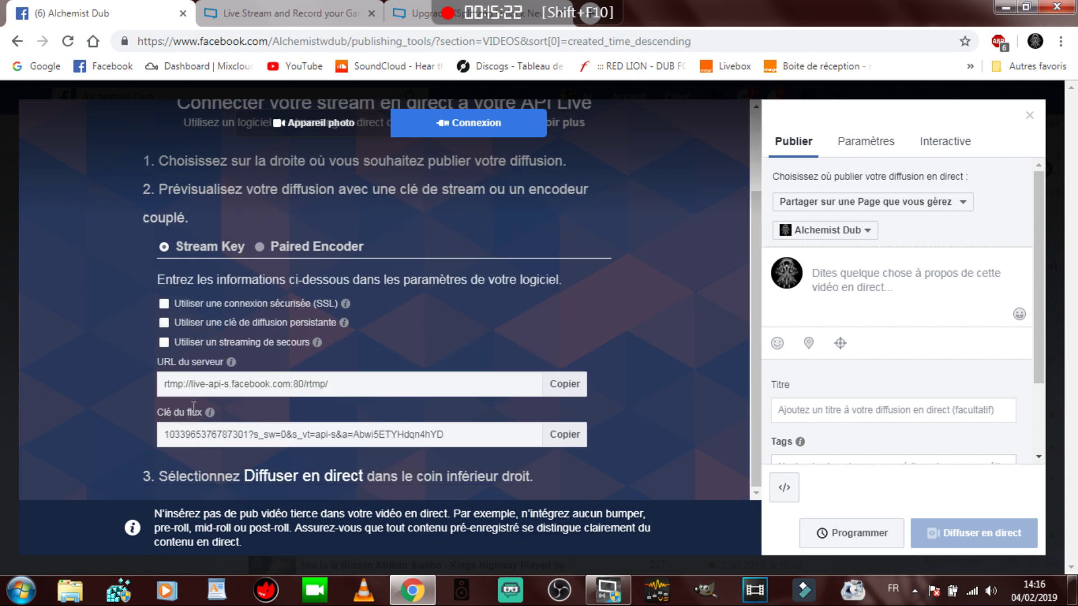
{"action": "mouse_move", "coordinate": [210, 414]}
Switch to XSplit Broadcaster and open the properties of the existing Facebook Live output.
{"action": "left_click", "coordinate": [250, 8]}
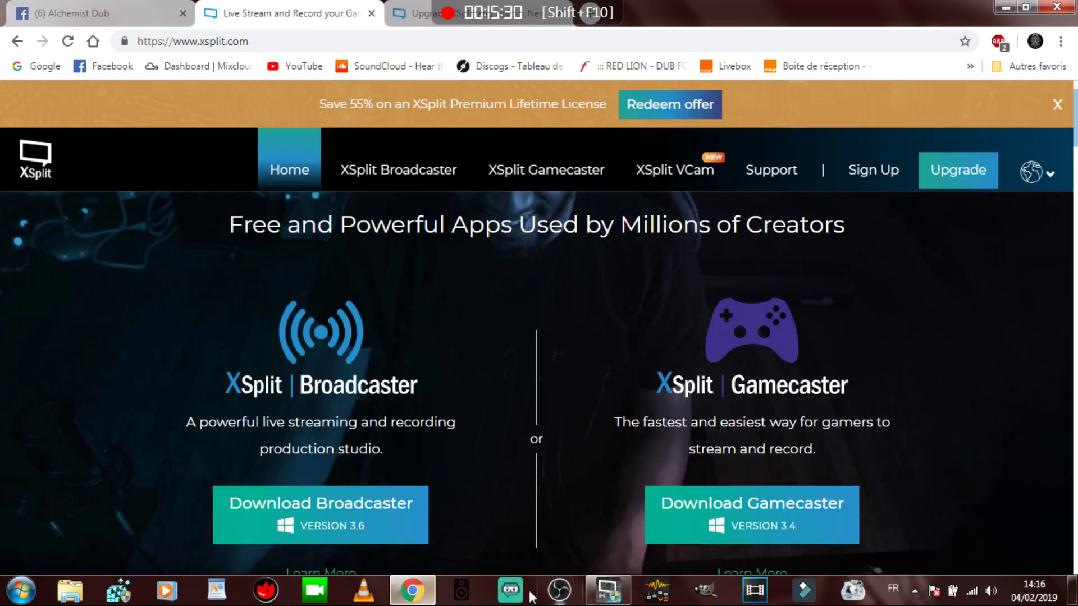
{"action": "left_click", "coordinate": [622, 598]}
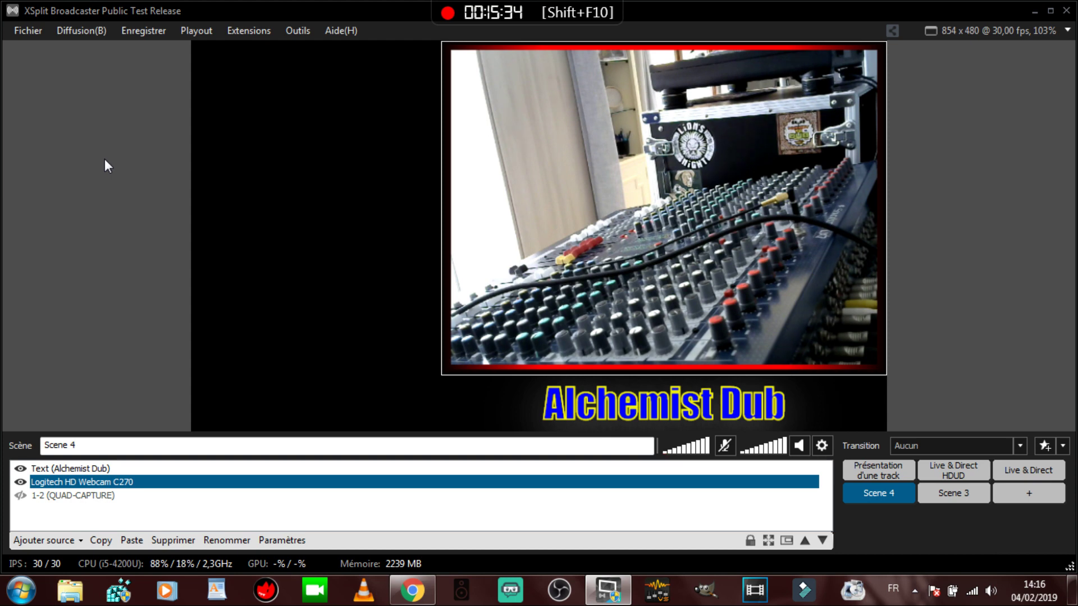
{"action": "left_click", "coordinate": [94, 29]}
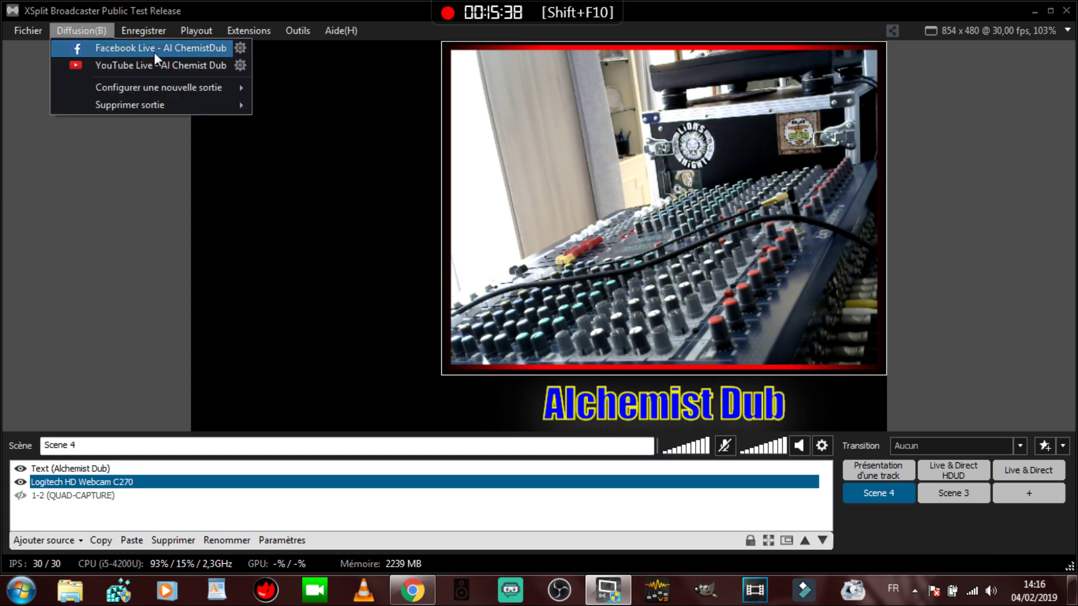
{"action": "left_click", "coordinate": [237, 50]}
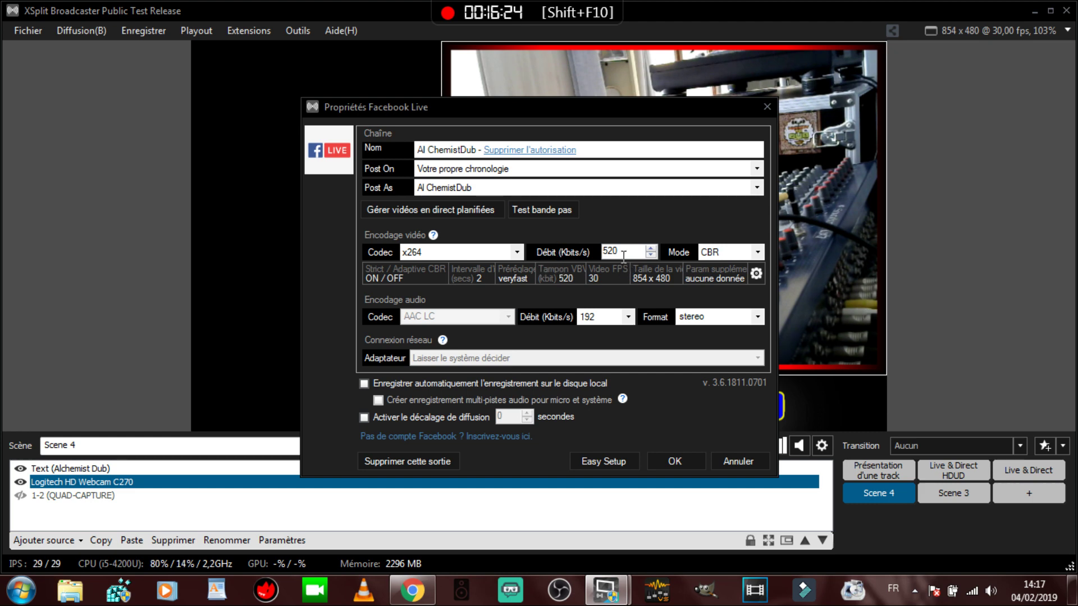
Try raising and lowering the Facebook Live video bitrate, returning it to 520 Kbits/s.
{"action": "left_click_drag", "start_coordinate": [627, 252], "coordinate": [601, 252]}
{"action": "left_click", "coordinate": [630, 251]}
{"action": "left_click", "coordinate": [651, 248]}
{"action": "left_click", "coordinate": [651, 256]}
{"action": "left_click", "coordinate": [652, 256]}
{"action": "left_click", "coordinate": [651, 249]}
Set the Facebook Live audio bitrate to 128 Kbits/s, dismissing the notification that covers the window.
{"action": "left_click", "coordinate": [628, 317]}
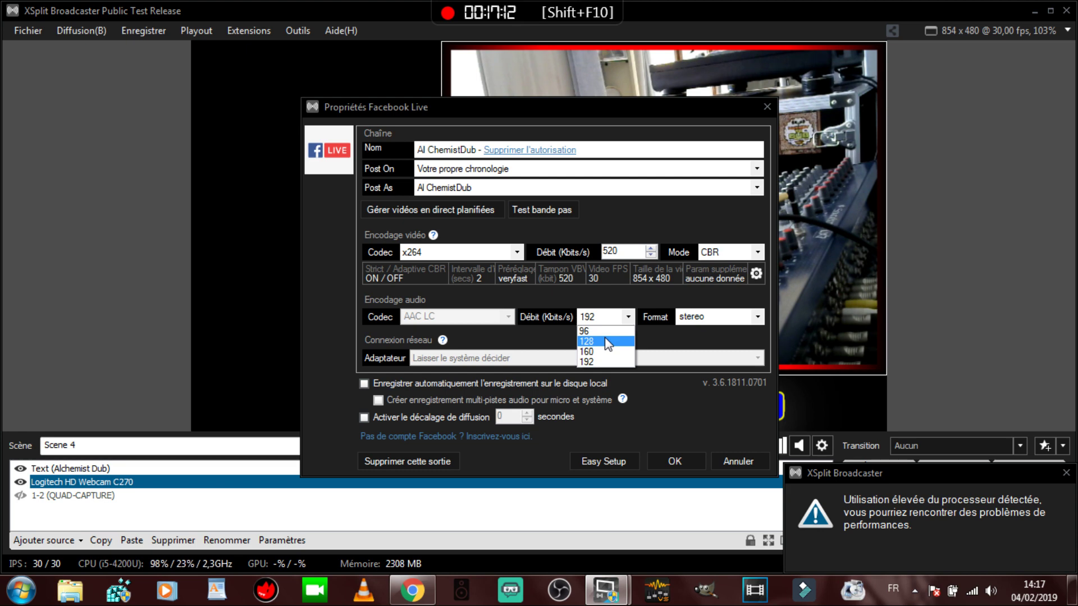
{"action": "left_click", "coordinate": [1066, 473]}
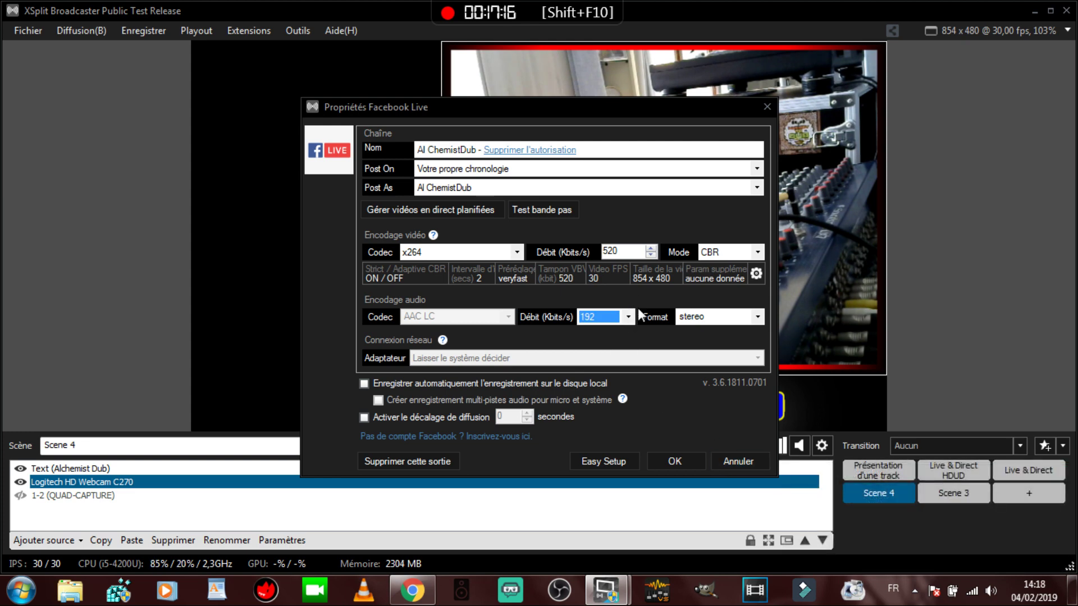
{"action": "left_click", "coordinate": [628, 317]}
{"action": "left_click", "coordinate": [607, 339]}
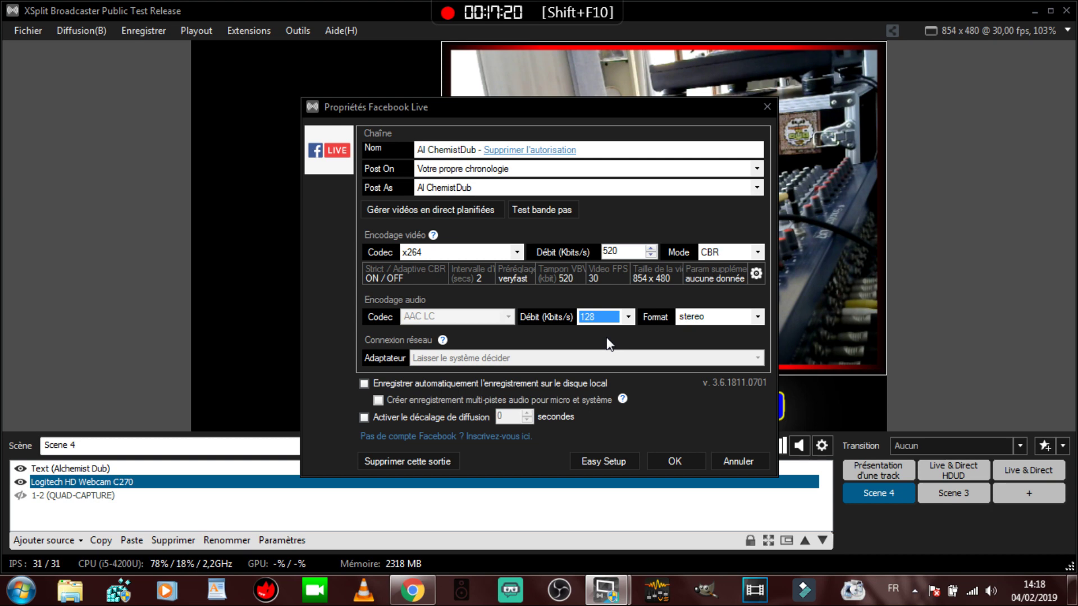
Check the video codec choices without leaving x264, and cancel the Facebook Live properties.
{"action": "left_click", "coordinate": [518, 252]}
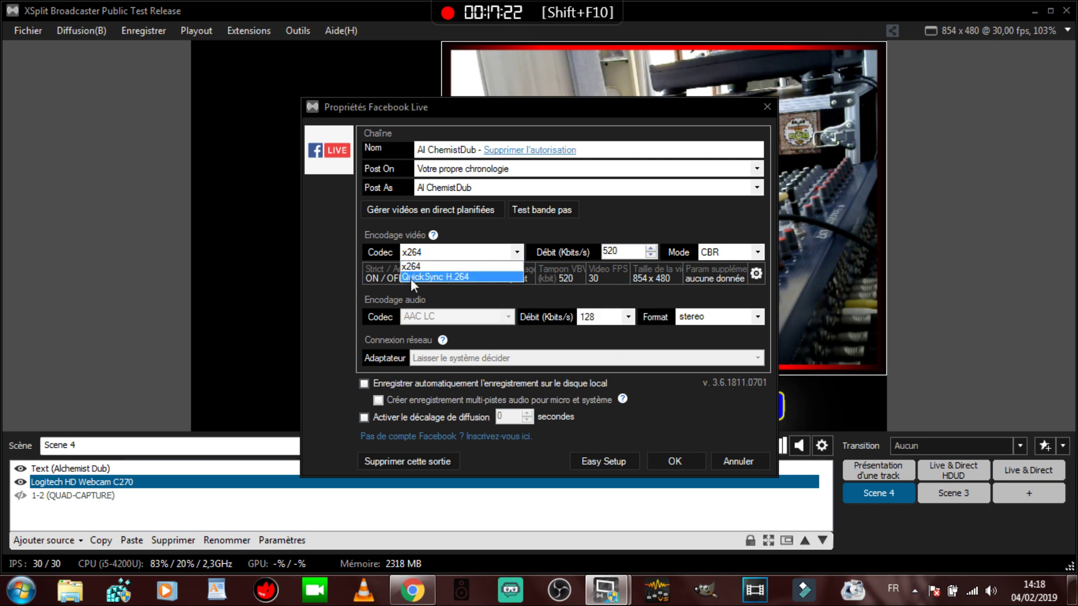
{"action": "left_click", "coordinate": [517, 254]}
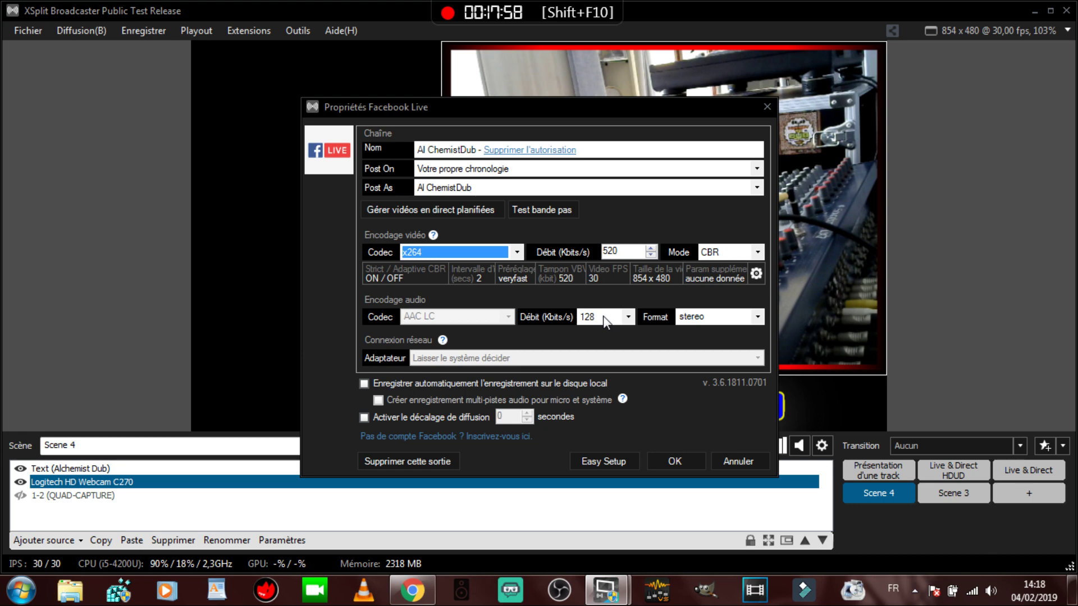
{"action": "left_click", "coordinate": [738, 461]}
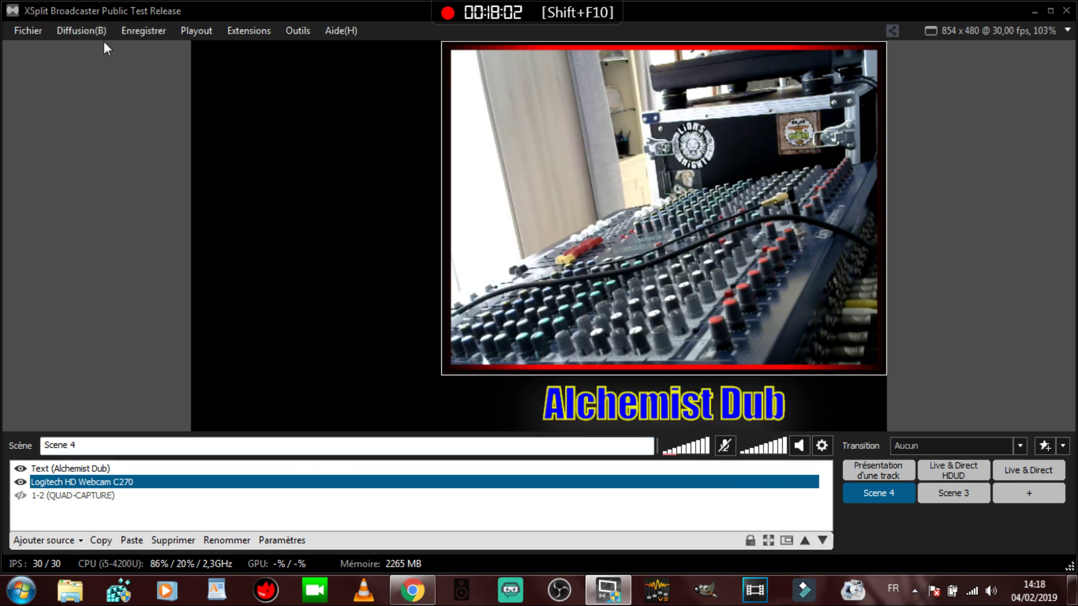
Open the broadcast details form of the existing Facebook Live output.
{"action": "left_click", "coordinate": [127, 32]}
{"action": "left_click", "coordinate": [81, 92]}
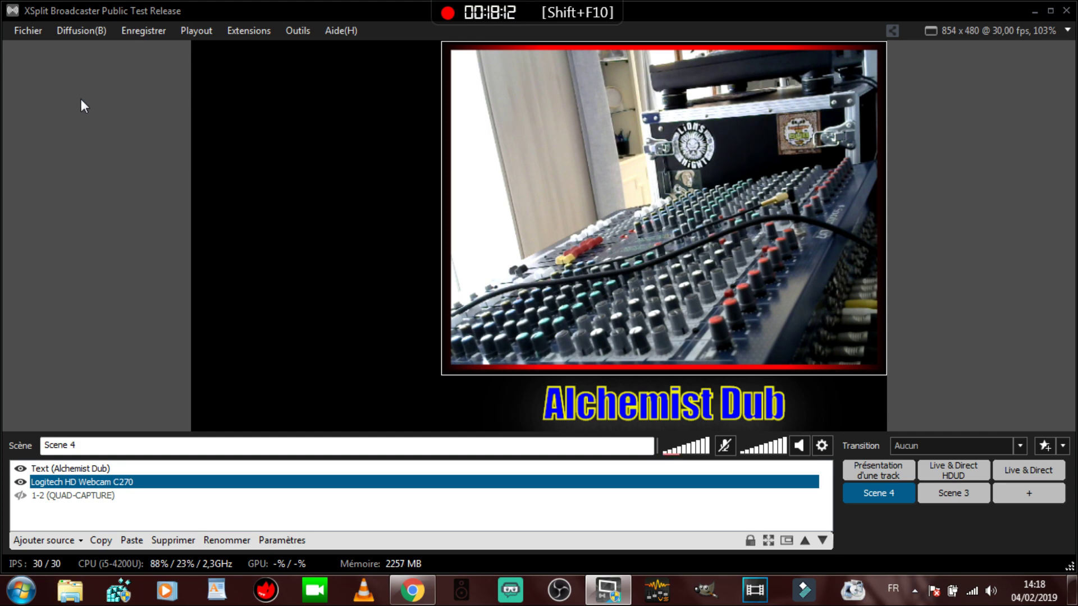
{"action": "left_click", "coordinate": [82, 34]}
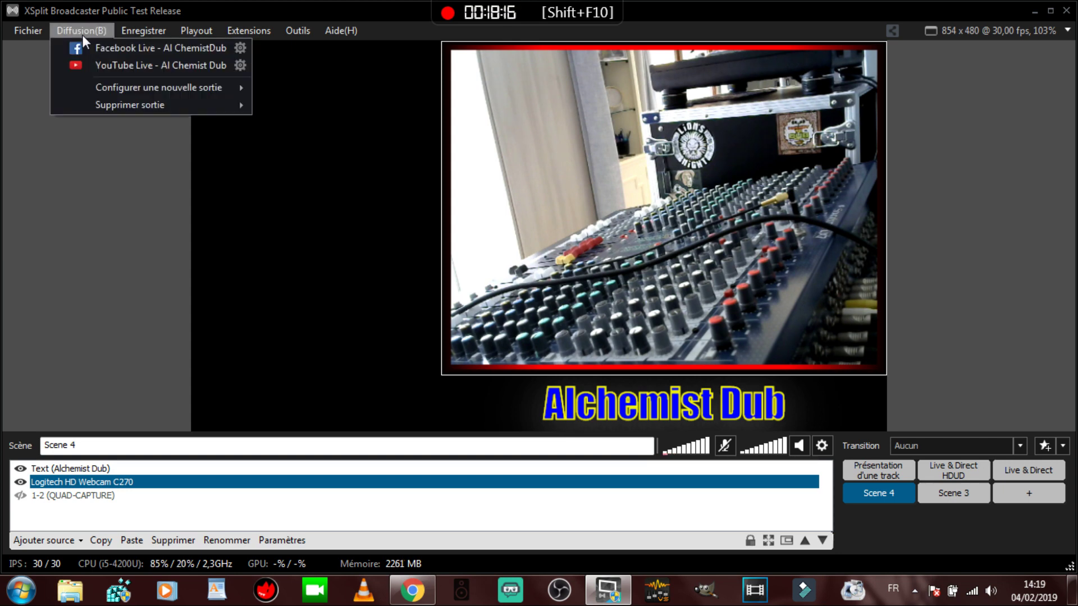
{"action": "left_click", "coordinate": [116, 49]}
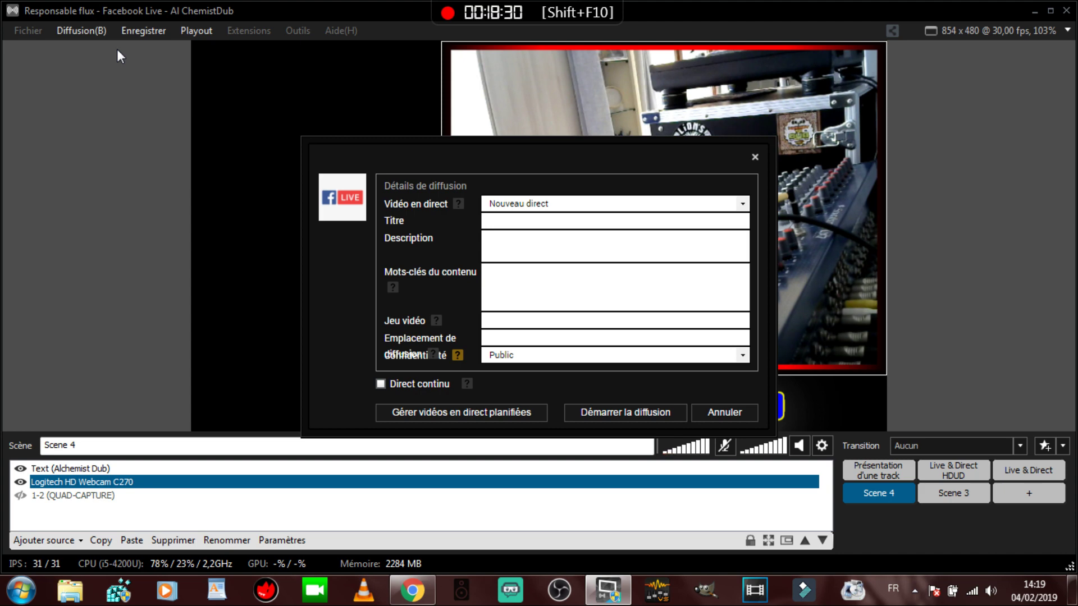
Try a placeholder text as the broadcast title and erase it again.
{"action": "left_click", "coordinate": [506, 223]}
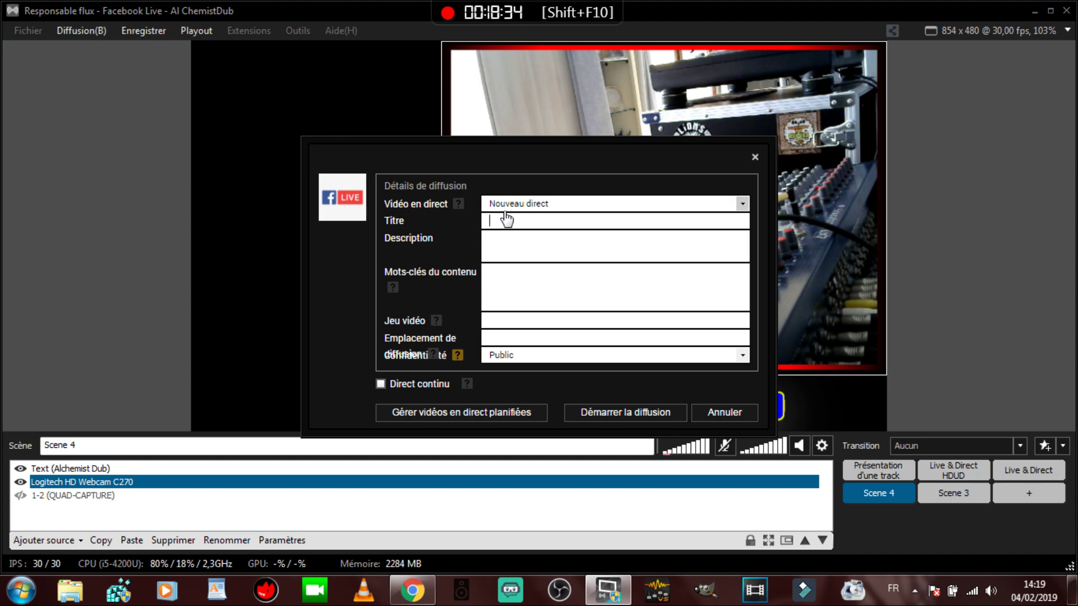
{"action": "type", "text": "jkkhjhjkhkjhkj"}
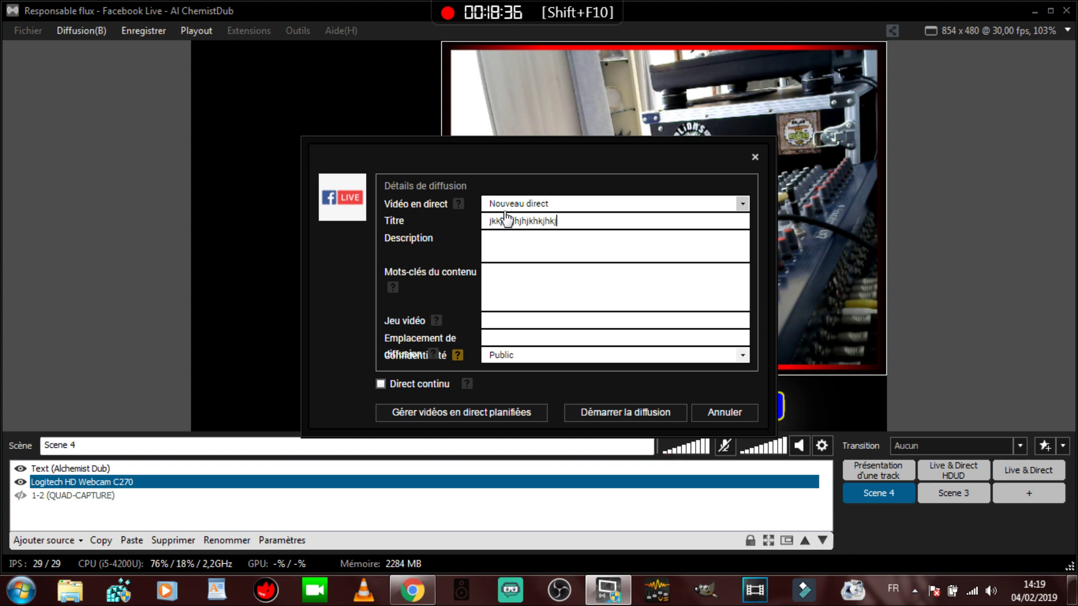
{"action": "type", "text": "hkjhkjhkjhkhk"}
{"action": "key", "text": "BackSpace"}
{"action": "key", "text": "BackSpace"}
{"action": "key", "text": "BackSpace"}
{"action": "key", "text": "BackSpace"}
{"action": "key", "text": "BackSpace"}
{"action": "key", "text": "BackSpace"}
{"action": "key", "text": "BackSpace"}
{"action": "key", "text": "BackSpace"}
{"action": "key", "text": "BackSpace"}
{"action": "key", "text": "BackSpace"}
{"action": "key", "text": "BackSpace"}
{"action": "key", "text": "BackSpace"}
{"action": "key", "text": "BackSpace"}
{"action": "key", "text": "BackSpace"}
{"action": "key", "text": "BackSpace"}
{"action": "key", "text": "BackSpace"}
{"action": "key", "text": "BackSpace"}
{"action": "key", "text": "BackSpace"}
{"action": "key", "text": "BackSpace"}
{"action": "key", "text": "BackSpace"}
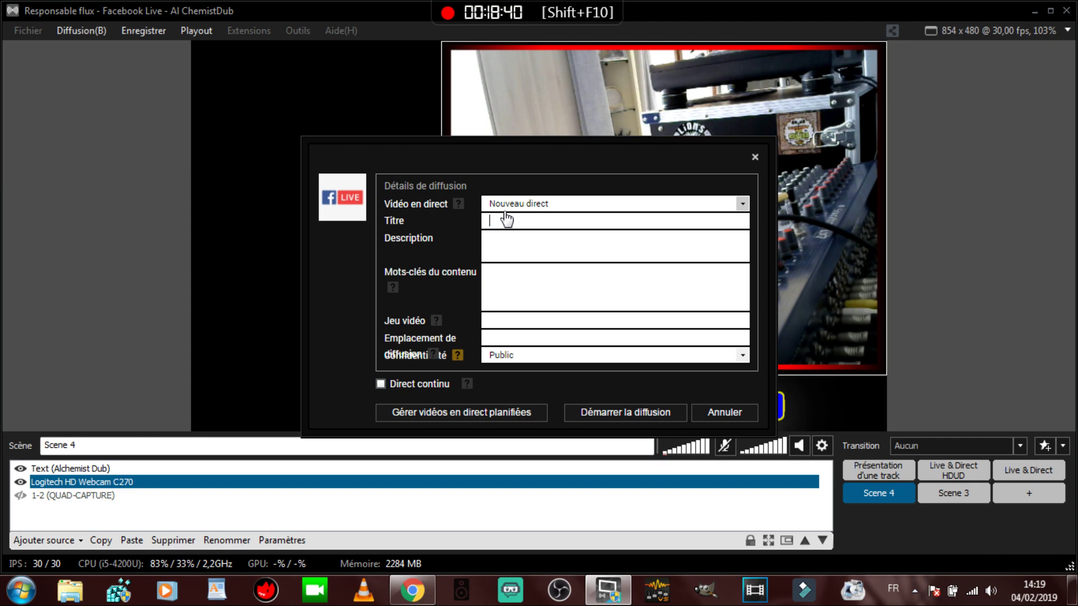
Check the description field and the privacy options of the Facebook broadcast, and cancel the broadcast details.
{"action": "left_click", "coordinate": [512, 246]}
{"action": "left_click", "coordinate": [547, 358]}
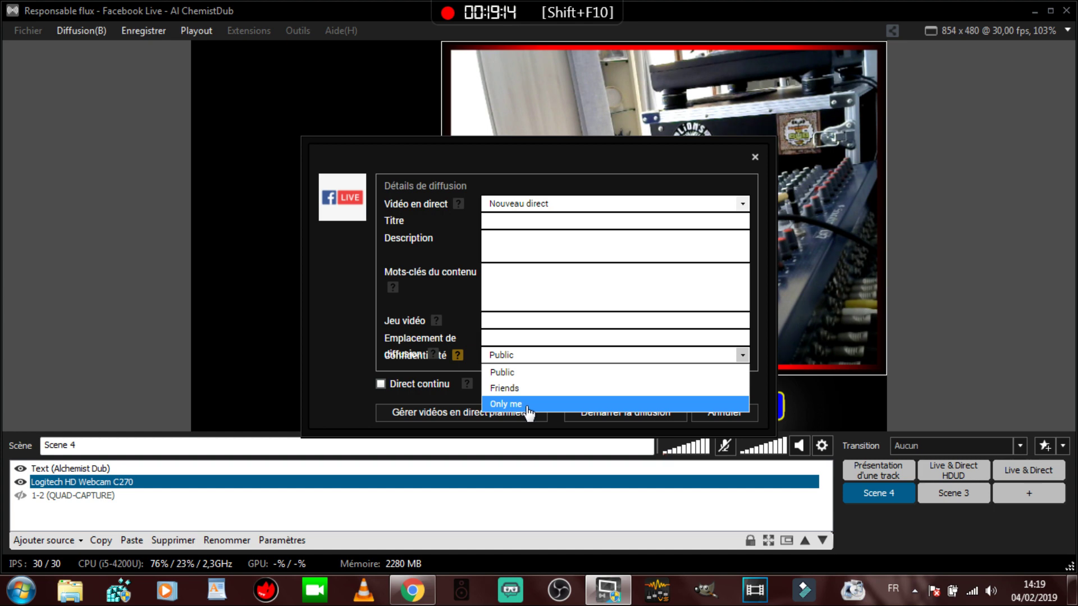
{"action": "left_click", "coordinate": [519, 298]}
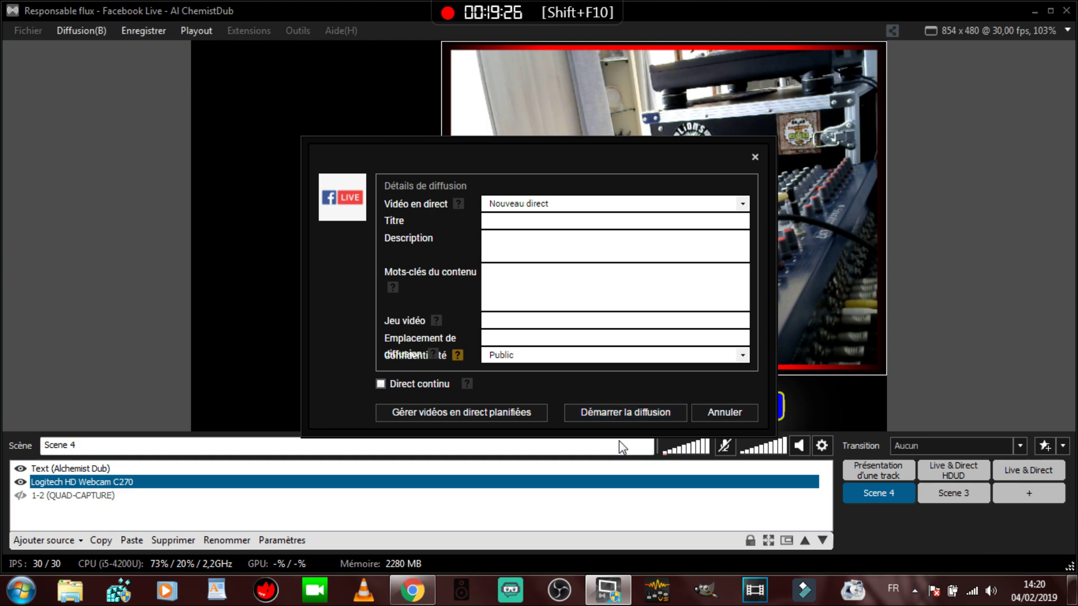
{"action": "left_click", "coordinate": [747, 418]}
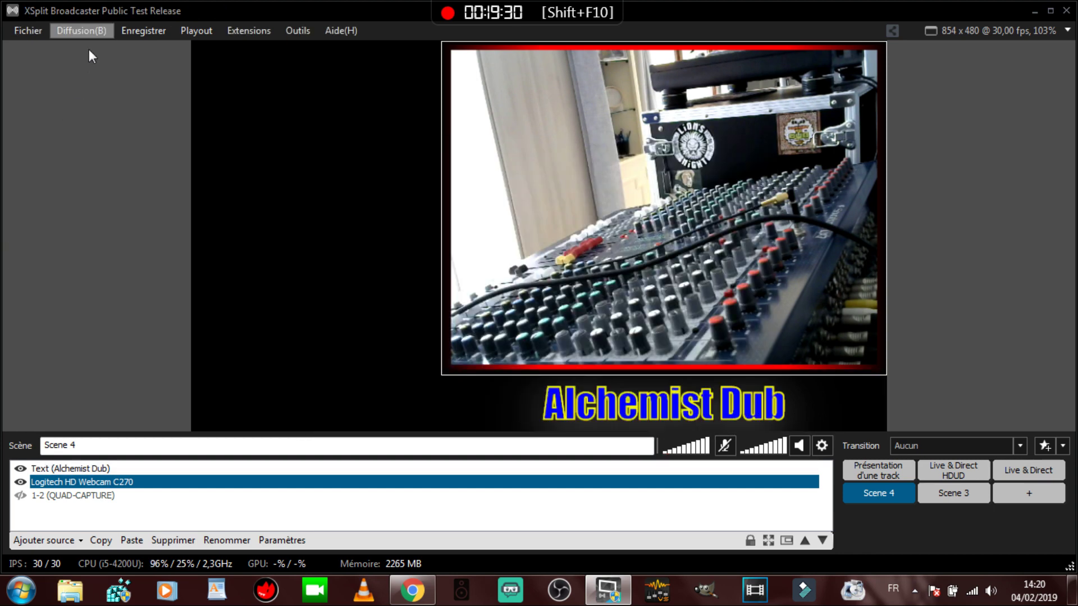
Start configuring a new YouTube Live output to view its authorization link and encoding settings, cancelling each time.
{"action": "left_click", "coordinate": [92, 26]}
{"action": "mouse_move", "coordinate": [146, 93]}
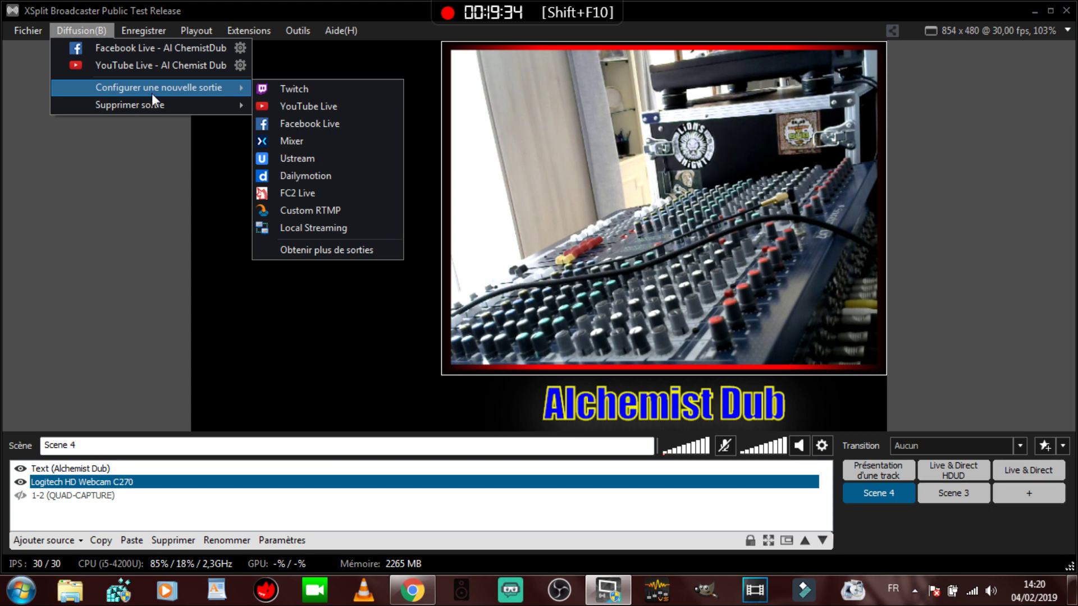
{"action": "left_click", "coordinate": [288, 107]}
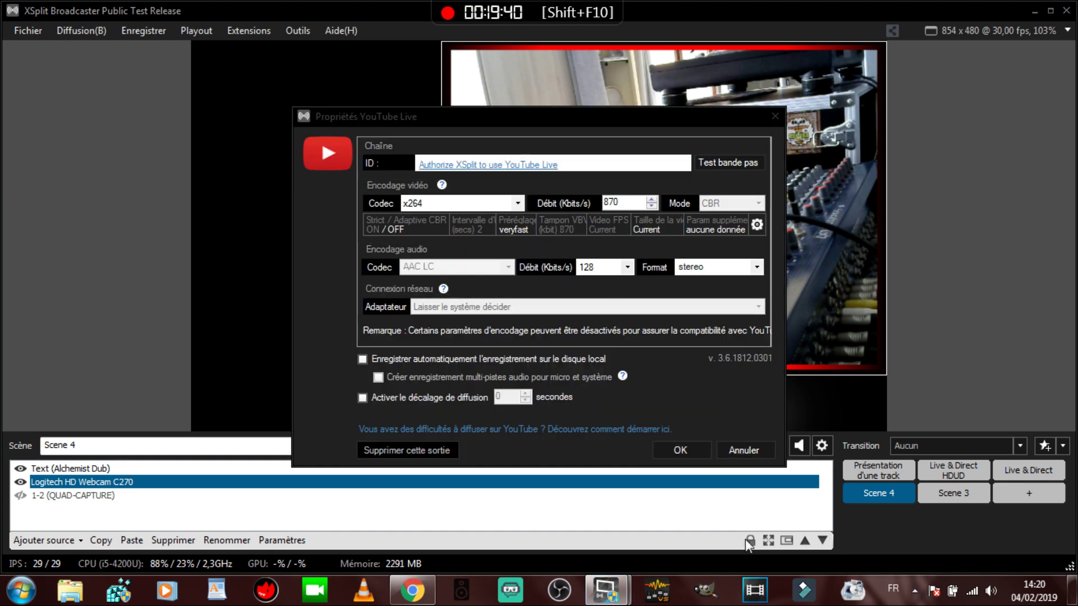
{"action": "left_click", "coordinate": [757, 449]}
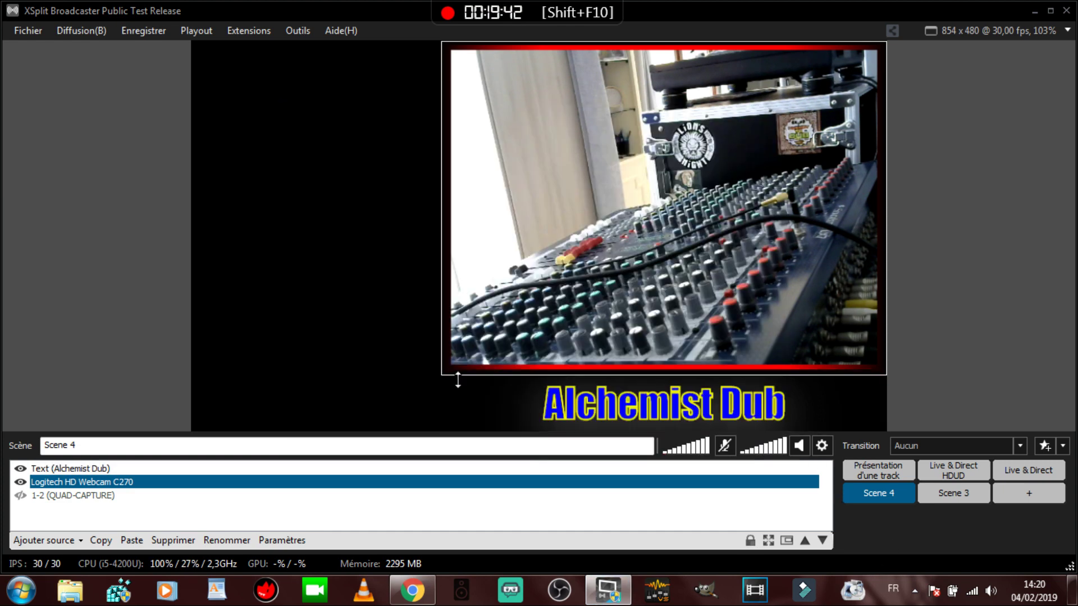
{"action": "left_click", "coordinate": [69, 31]}
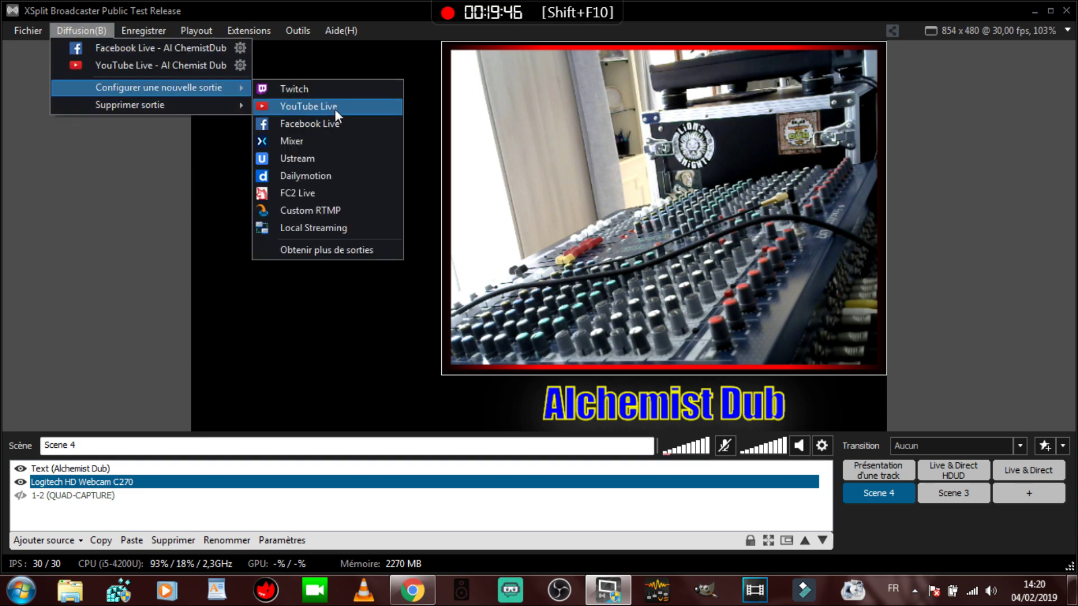
{"action": "left_click", "coordinate": [335, 110]}
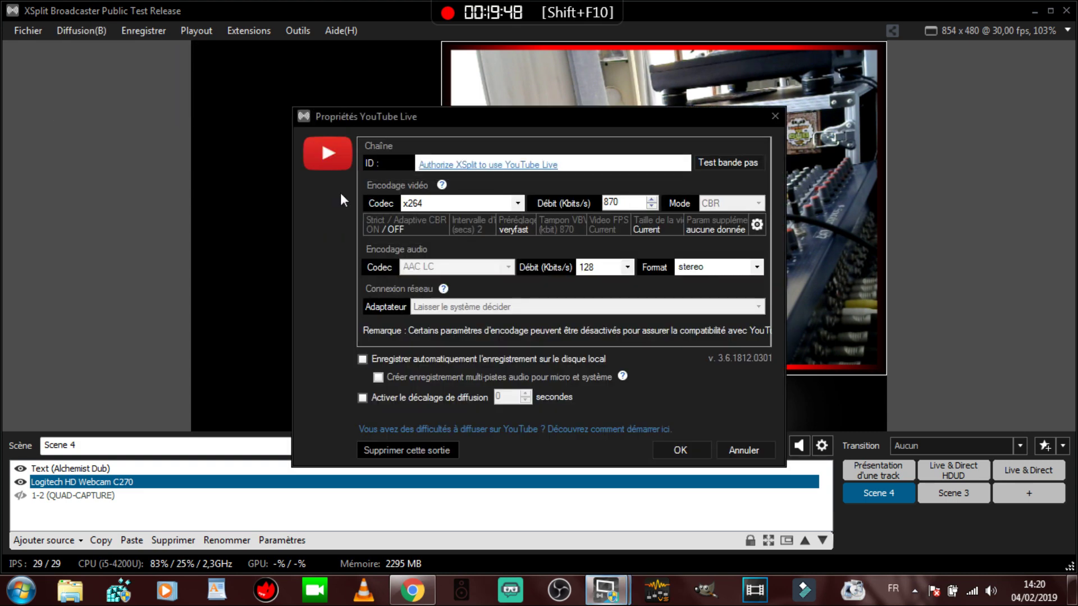
{"action": "left_click", "coordinate": [745, 448]}
Review the video and audio bitrates in the existing YouTube Live output's properties, and cancel the dialog.
{"action": "left_click", "coordinate": [156, 34]}
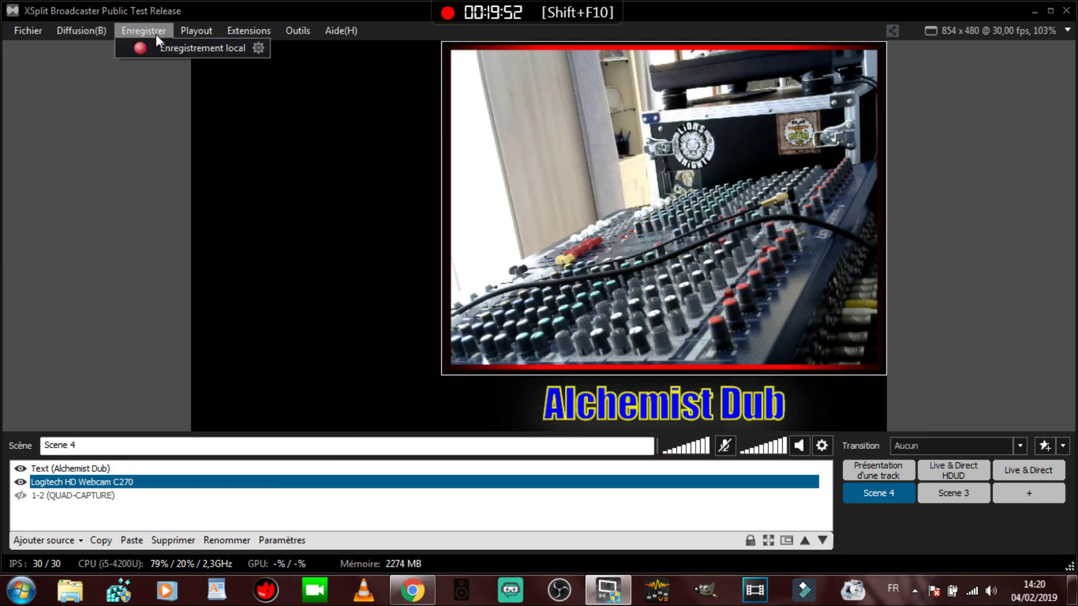
{"action": "left_click", "coordinate": [93, 29]}
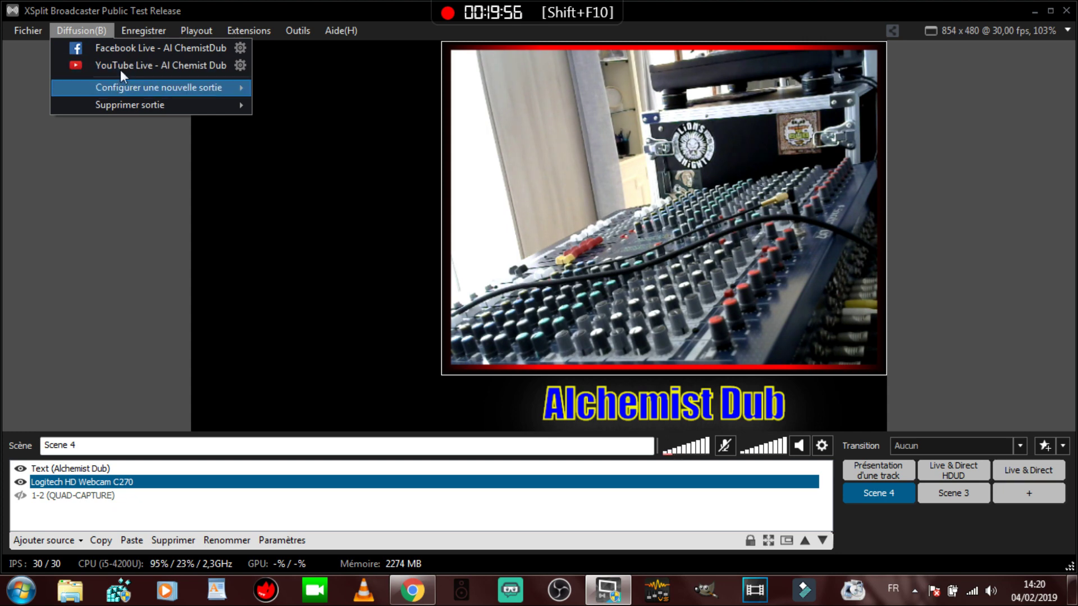
{"action": "left_click", "coordinate": [242, 65]}
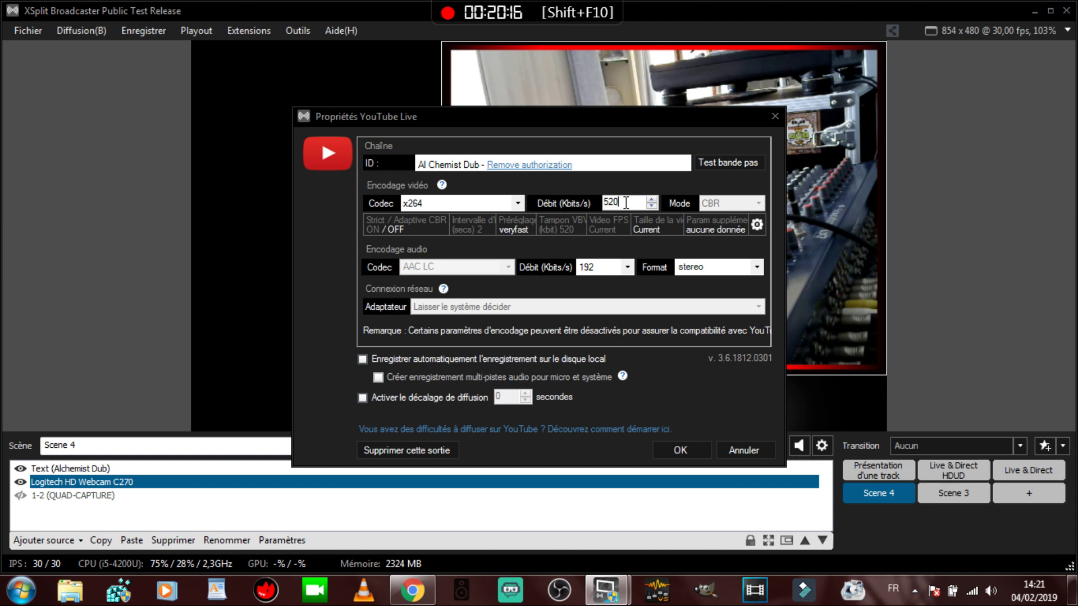
{"action": "left_click_drag", "start_coordinate": [625, 202], "coordinate": [608, 202]}
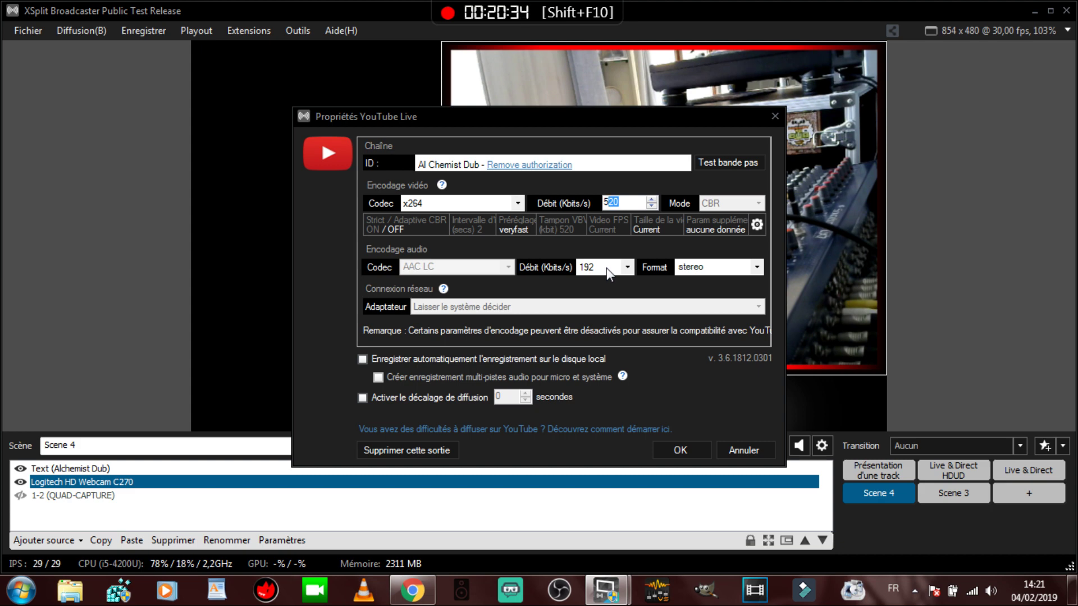
{"action": "left_click", "coordinate": [744, 451]}
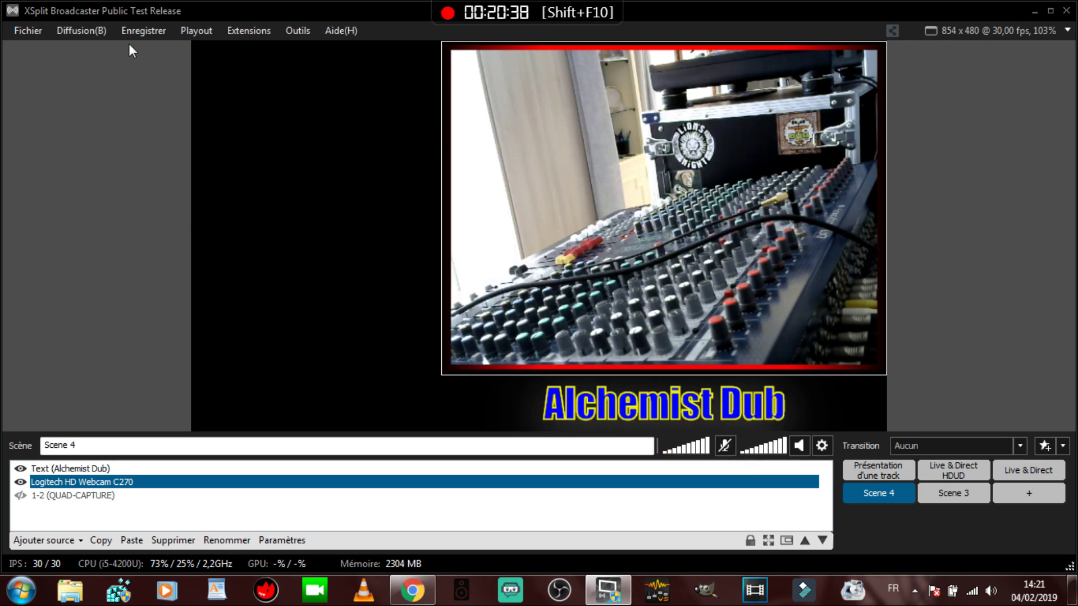
View the streaming services offered for a new broadcast output and choose YouTube Live.
{"action": "left_click", "coordinate": [72, 31]}
{"action": "mouse_move", "coordinate": [163, 86]}
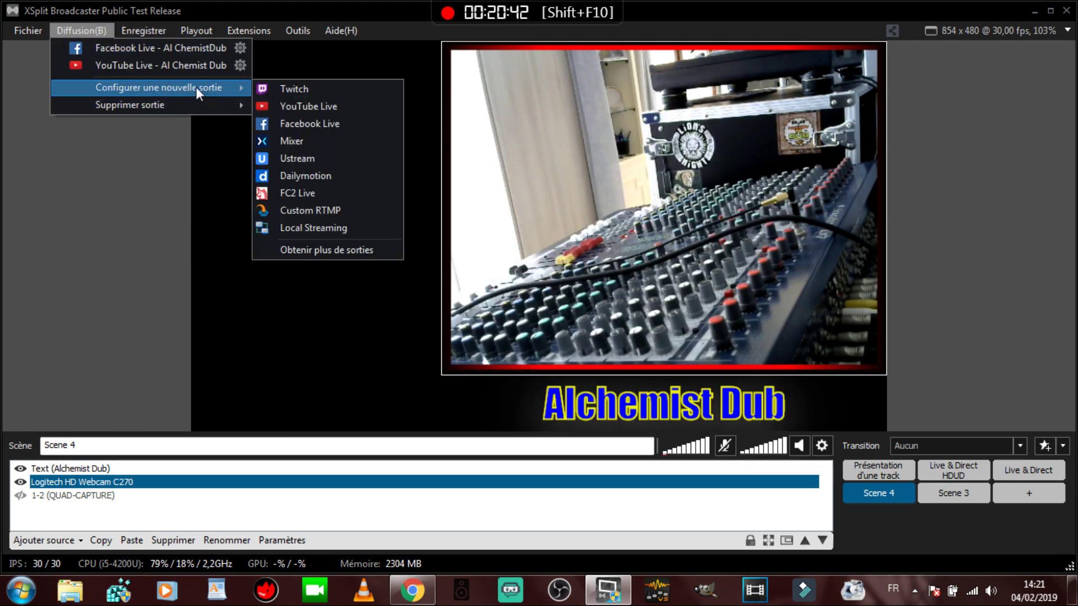
{"action": "left_click", "coordinate": [320, 106]}
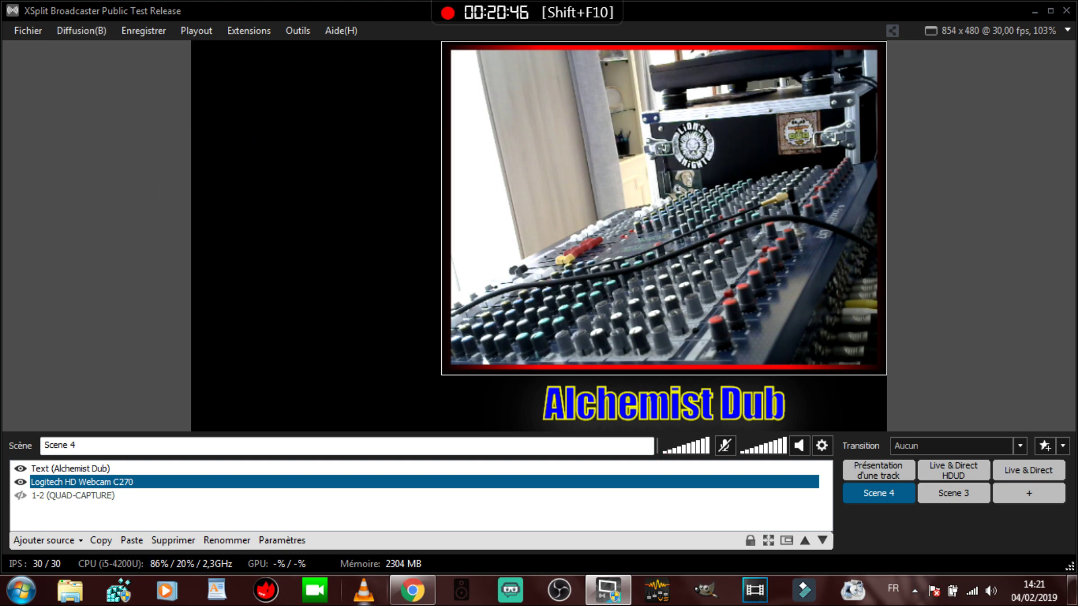
Switch to Chrome and show the XSplit upgrade page comparing the free and premium licences.
{"action": "left_click", "coordinate": [424, 592]}
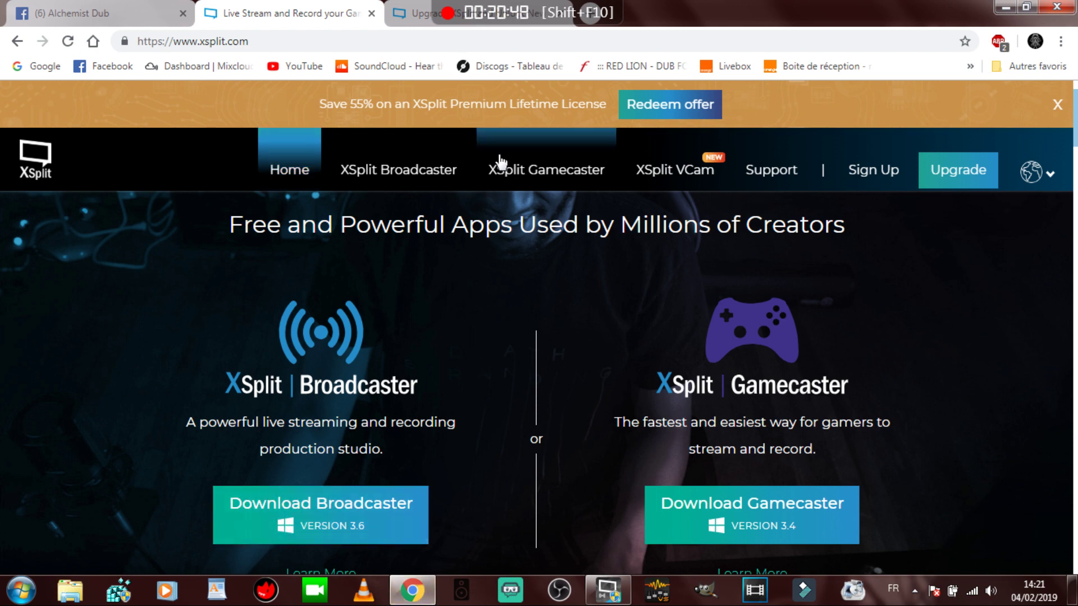
{"action": "left_click", "coordinate": [476, 14]}
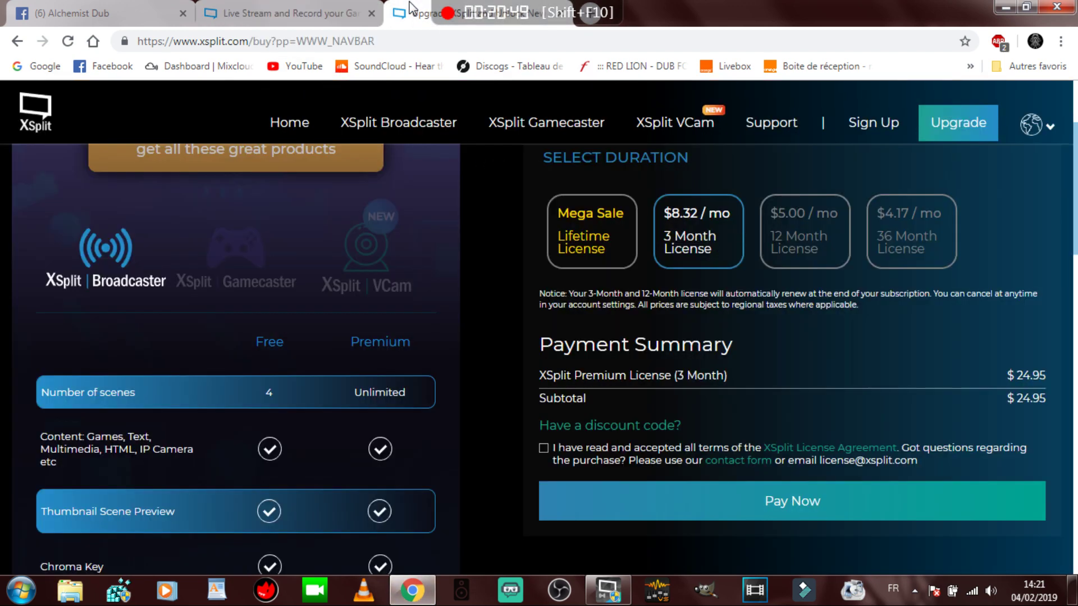
Open YouTube in place of the XSplit upgrade page and go to the account's own channel page.
{"action": "left_click", "coordinate": [317, 68]}
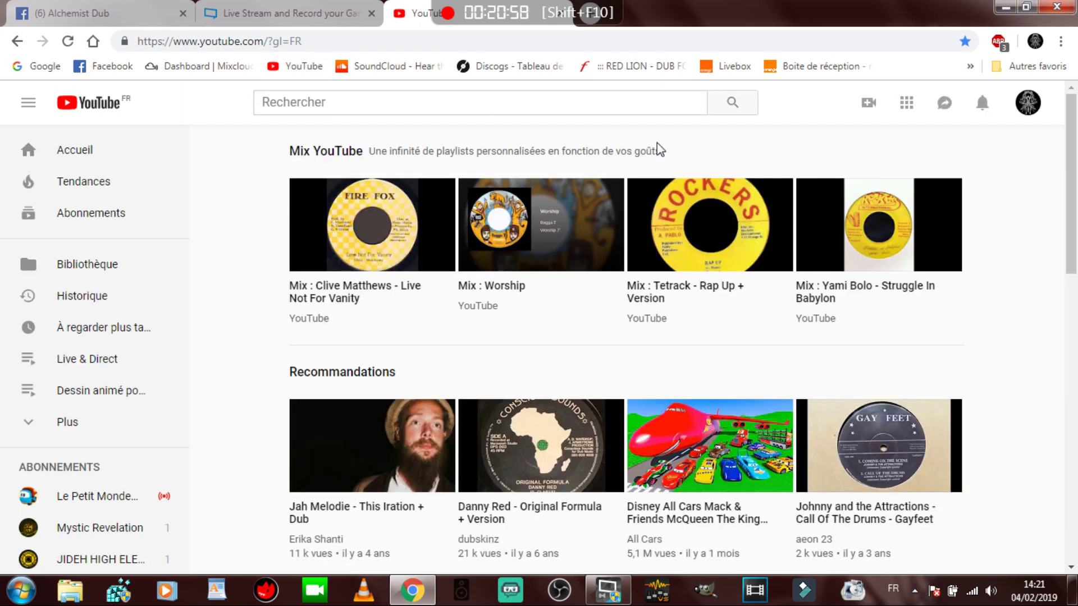
{"action": "left_click", "coordinate": [1029, 107]}
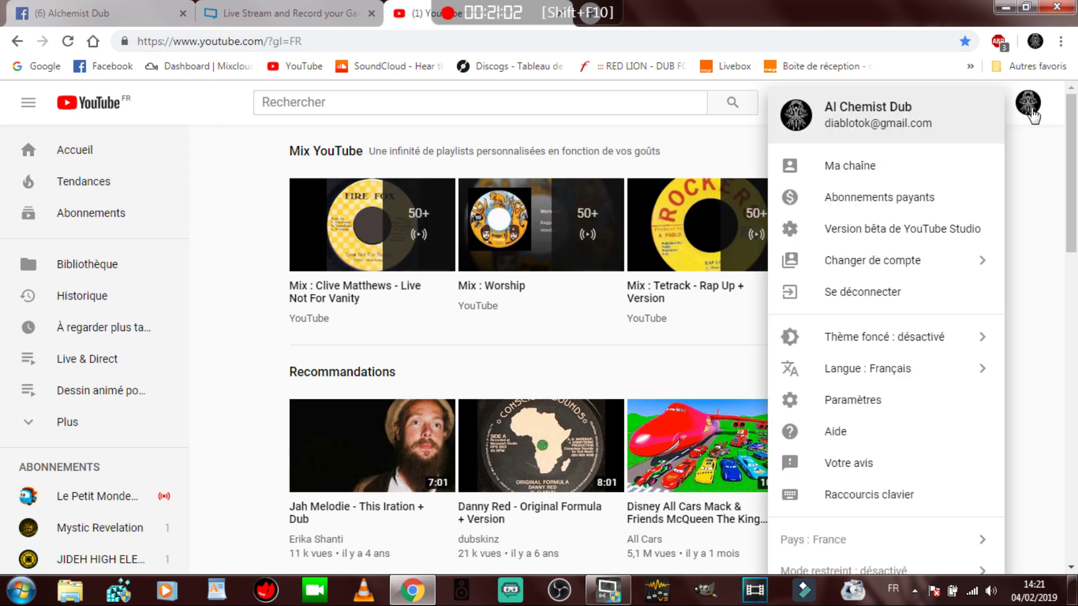
{"action": "left_click", "coordinate": [1058, 183]}
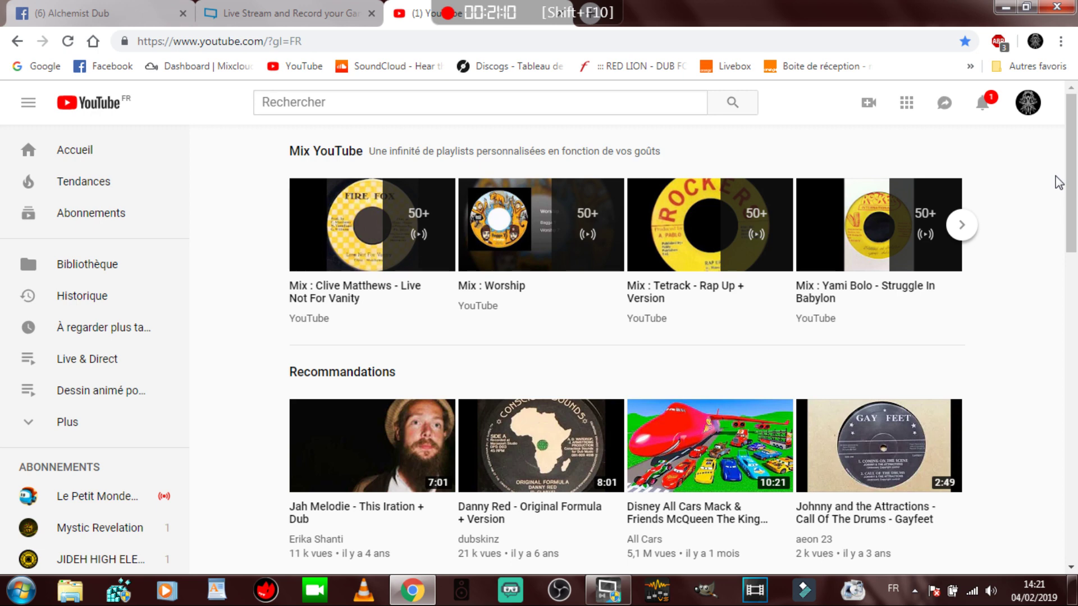
{"action": "left_click", "coordinate": [1027, 102]}
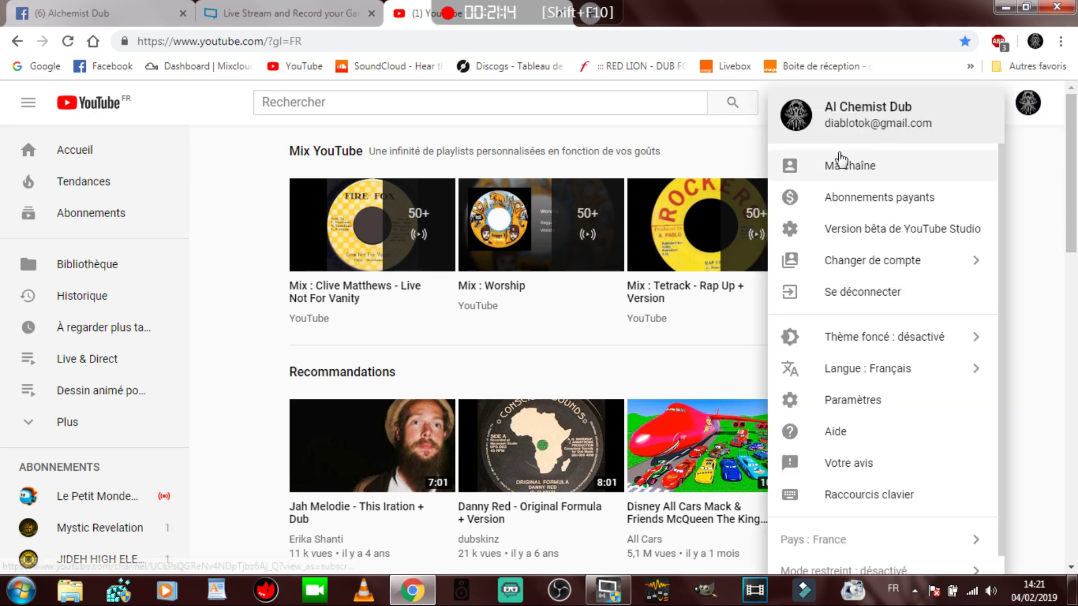
{"action": "left_click", "coordinate": [836, 166]}
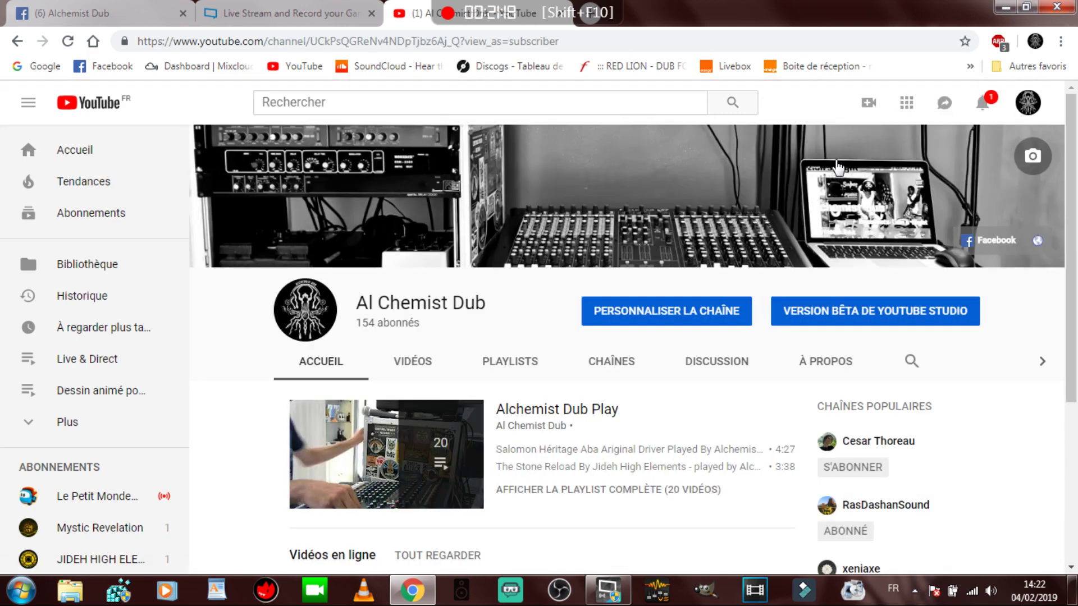
Open the channel's customization view and look through its home sections and uploaded videos.
{"action": "scroll", "coordinate": [514, 290], "scroll_direction": "down", "scroll_amount": 3}
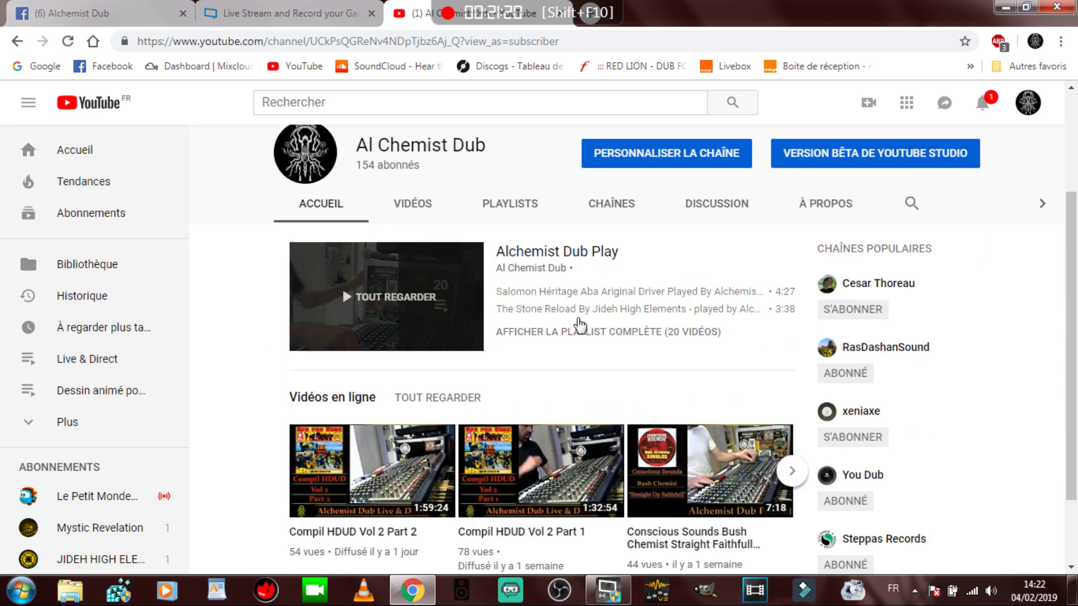
{"action": "left_click", "coordinate": [664, 155]}
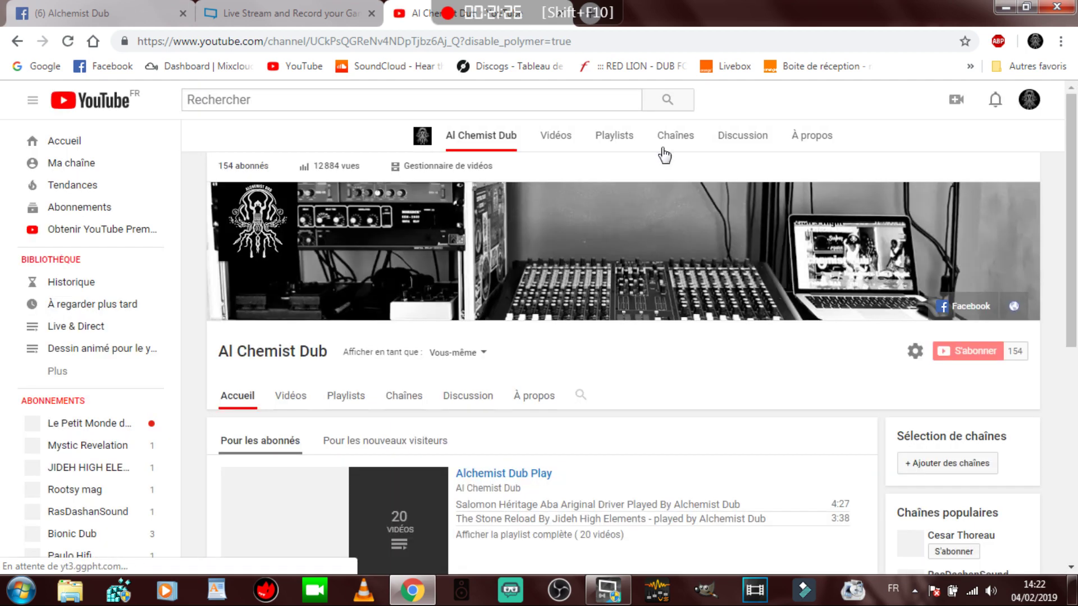
{"action": "scroll", "coordinate": [648, 222], "scroll_direction": "down", "scroll_amount": 10}
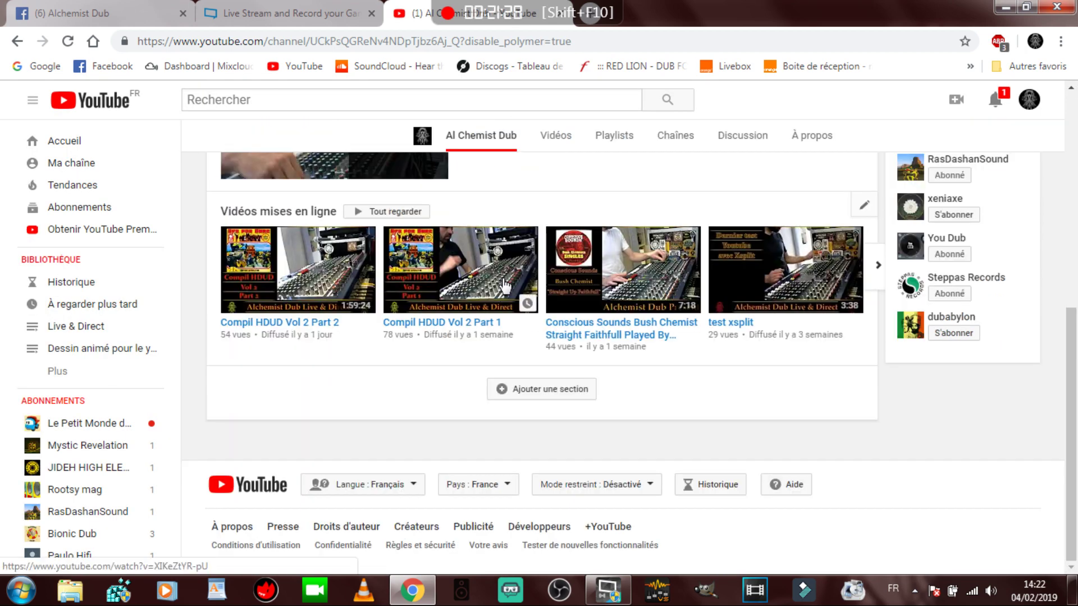
{"action": "scroll", "coordinate": [501, 286], "scroll_direction": "up", "scroll_amount": 10}
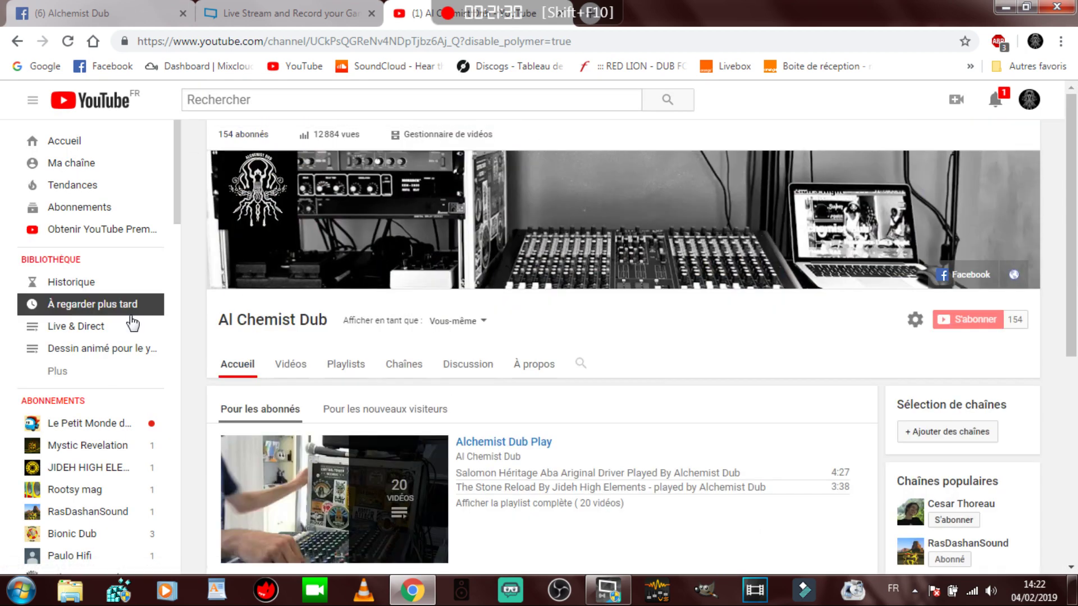
Show YouTube's video creation options and choose to go live with "Passer au direct".
{"action": "left_click", "coordinate": [956, 100]}
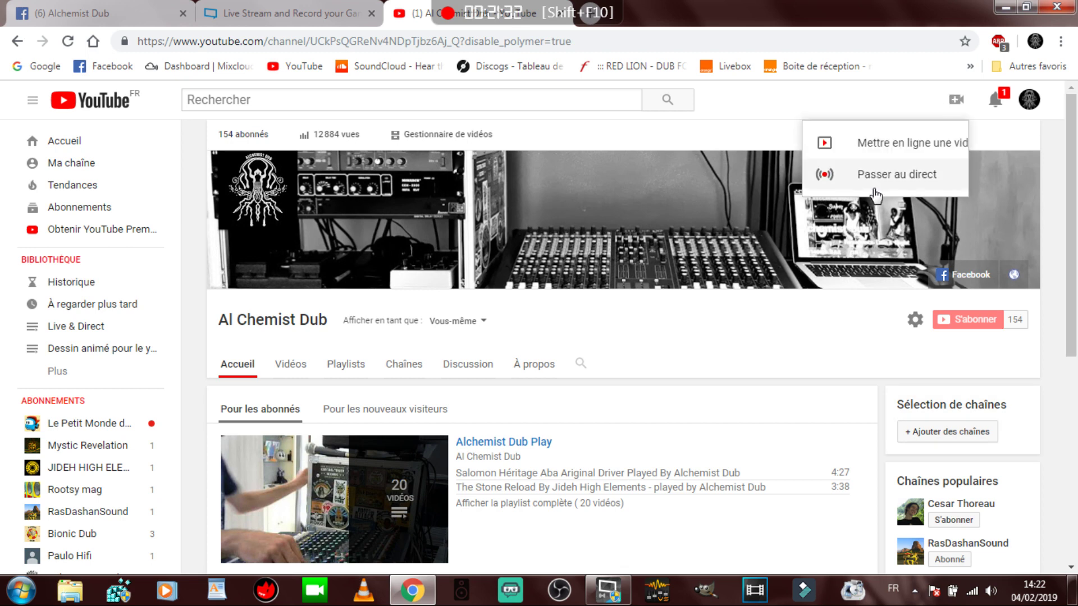
{"action": "left_click", "coordinate": [904, 97]}
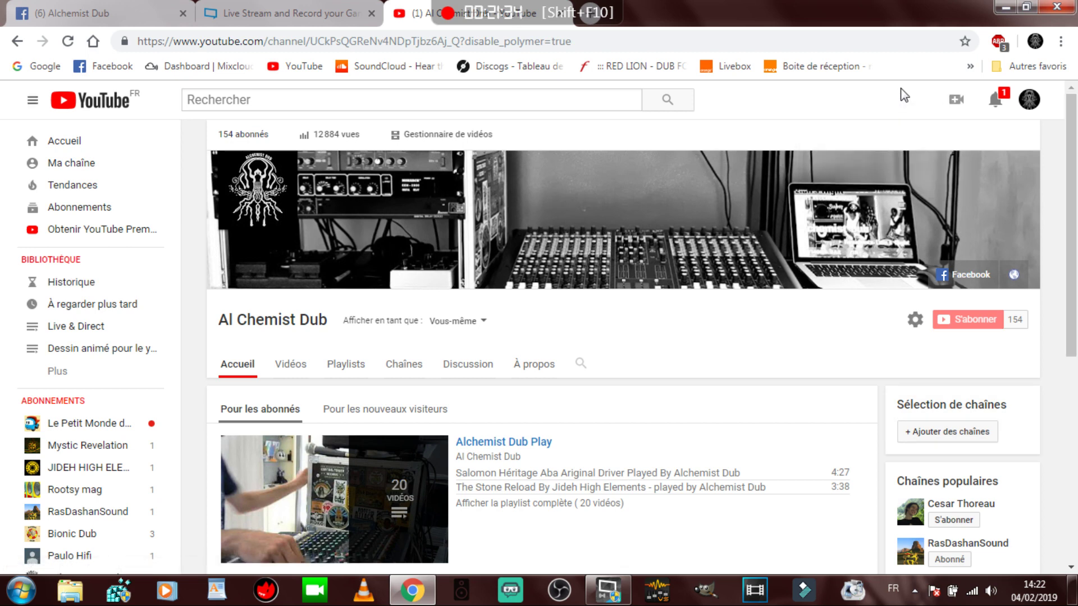
{"action": "left_click", "coordinate": [956, 105]}
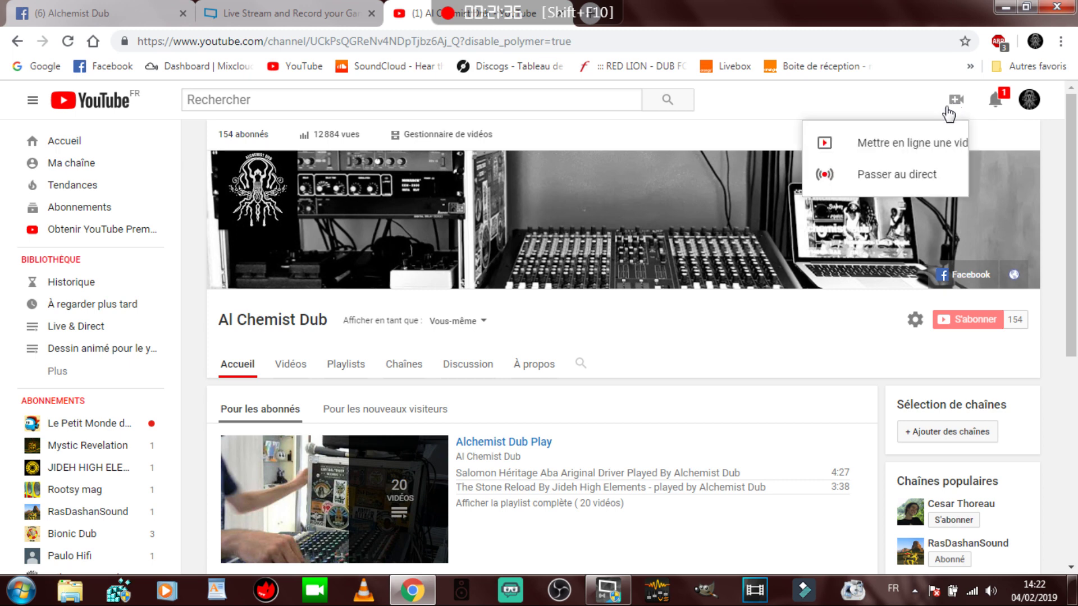
{"action": "left_click", "coordinate": [878, 175]}
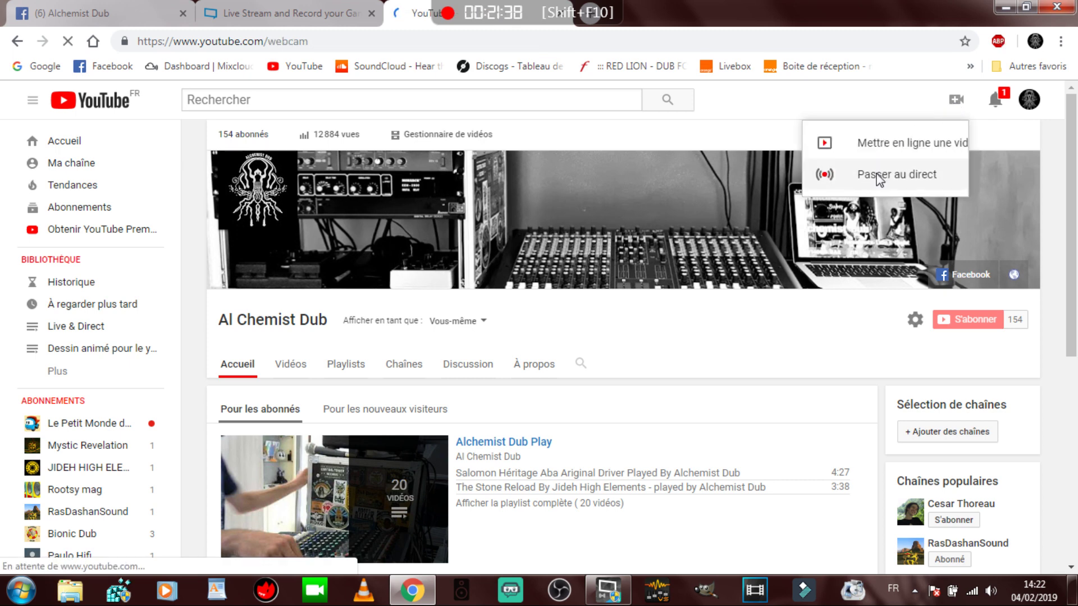